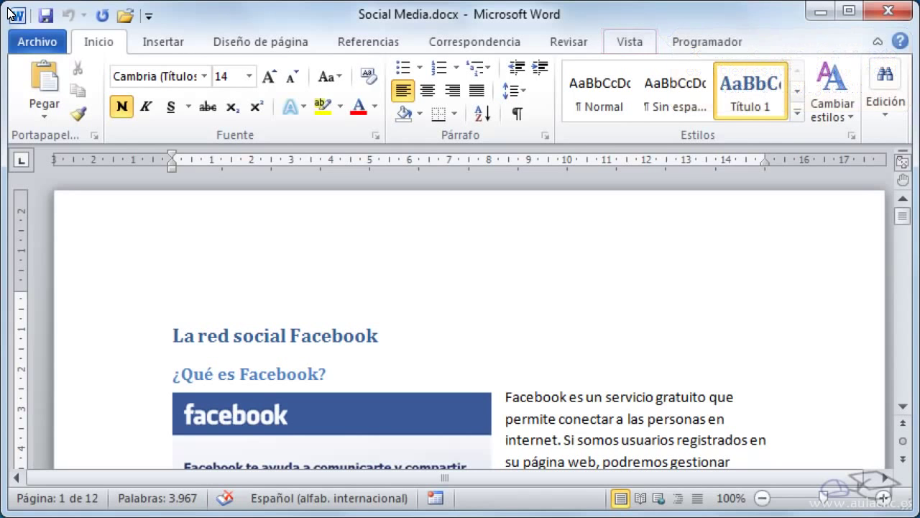
# - Show the Panel de navegación to check the heading outline, then close it
pyautogui.click(633, 47)
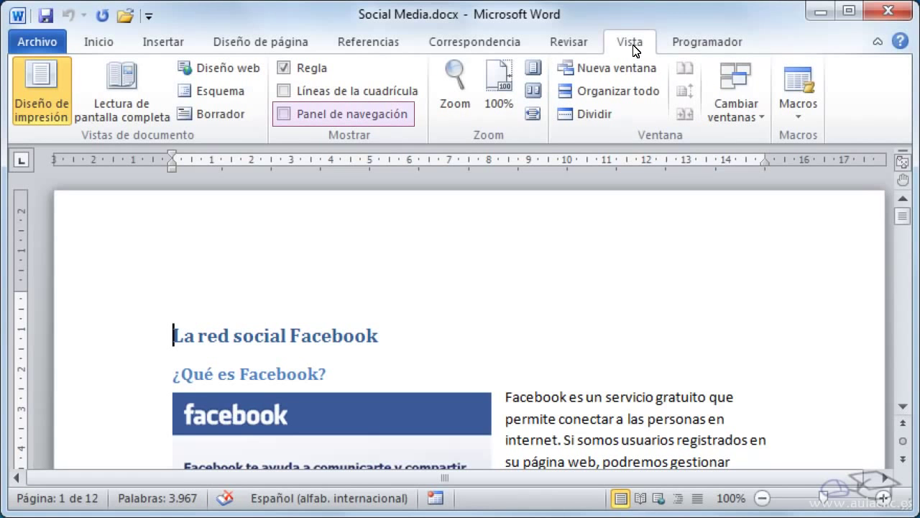
pyautogui.click(284, 113)
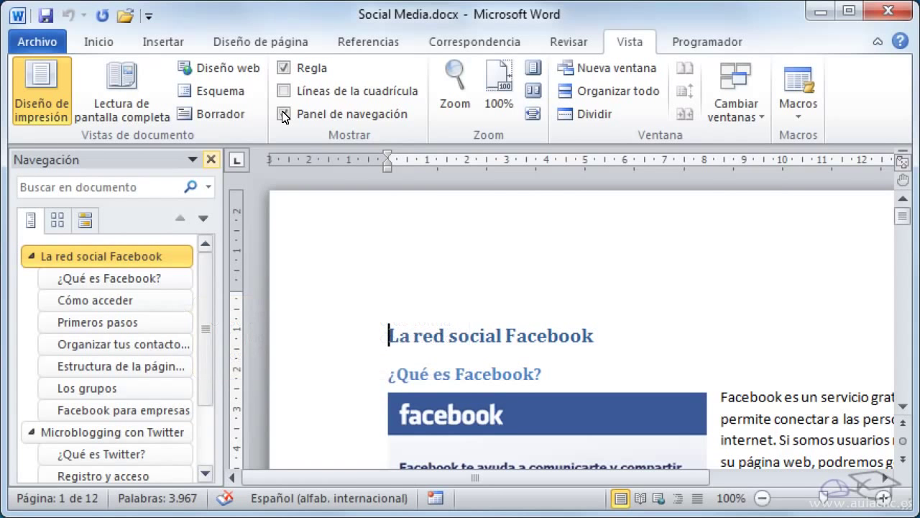
pyautogui.click(213, 161)
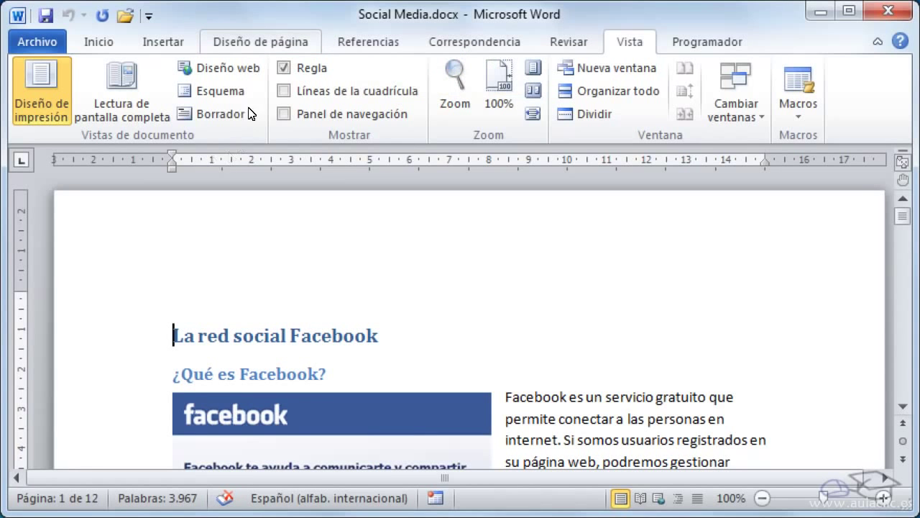
# - Apply the Esencial theme from the Diseño de página theme gallery
pyautogui.click(256, 43)
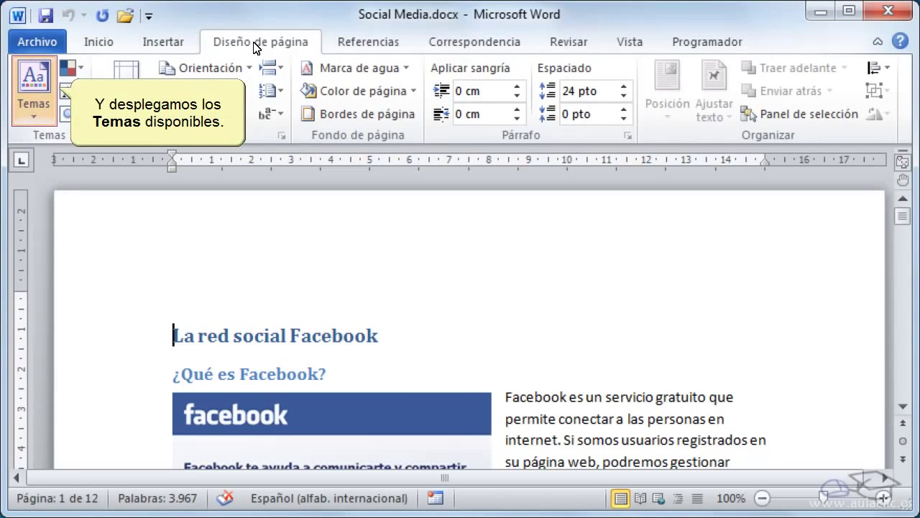
pyautogui.click(43, 118)
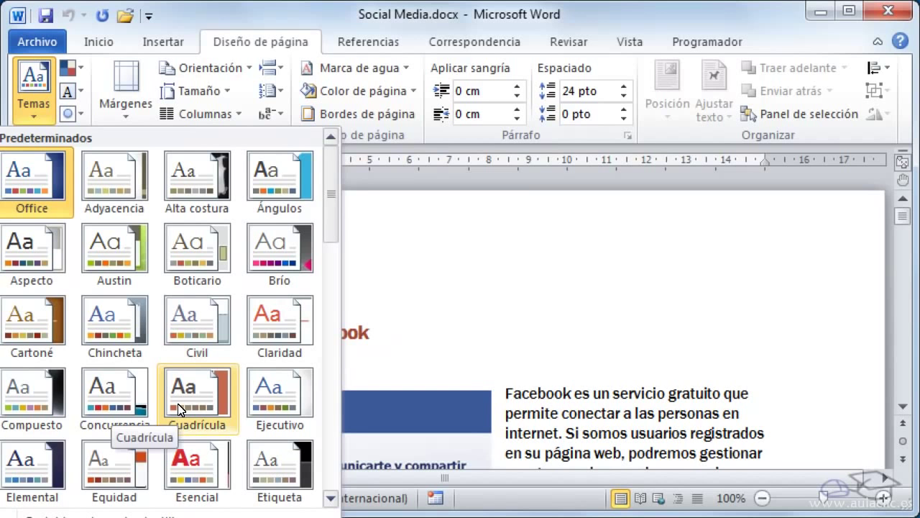
pyautogui.click(192, 467)
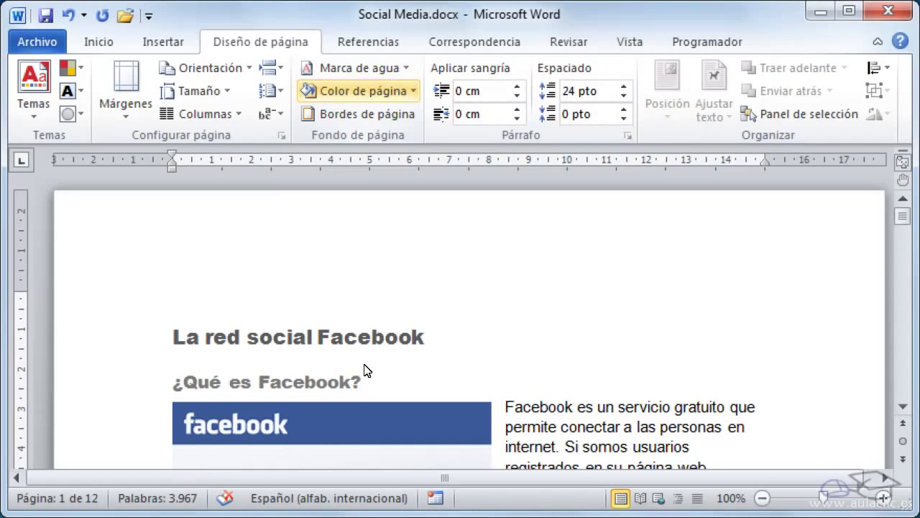
# - Set the page colour to Azul grisáceo, Énfasis 3, Claro 80%
pyautogui.click(414, 99)
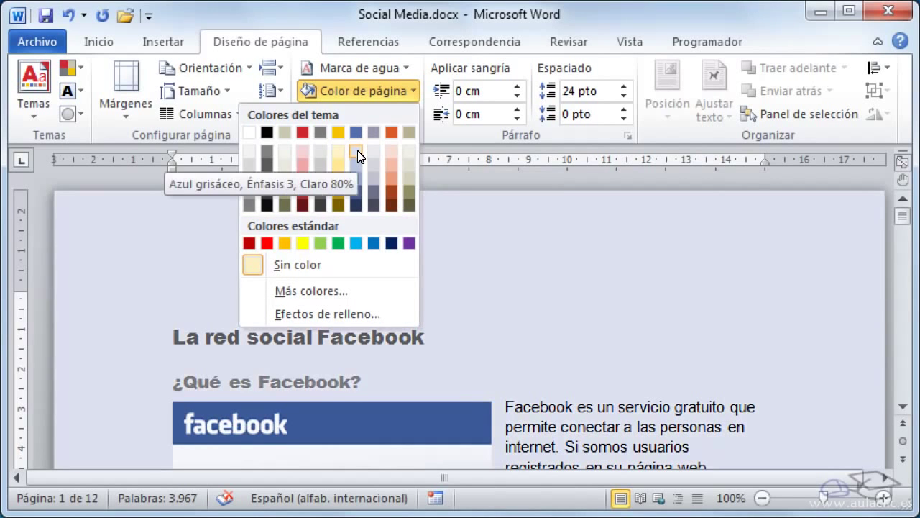
pyautogui.click(356, 151)
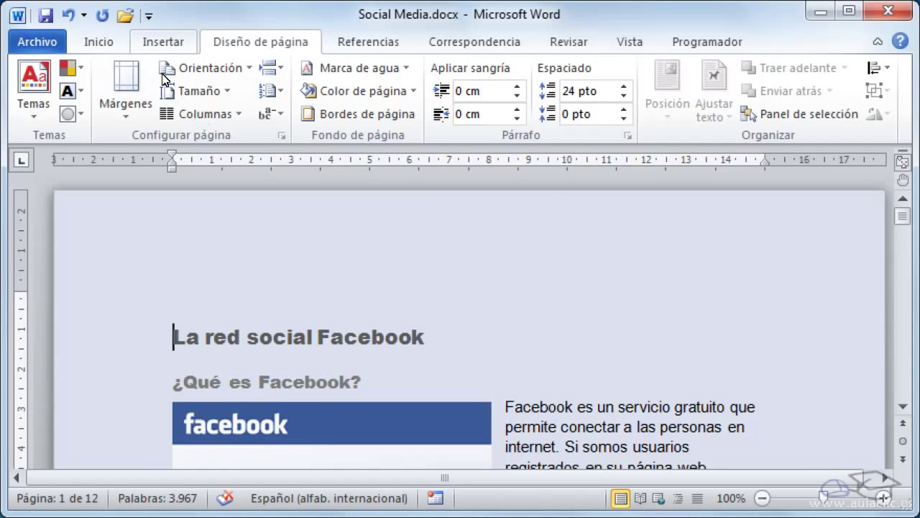
# - Insert the Cuadrícula cover page from the Portada gallery
pyautogui.click(160, 44)
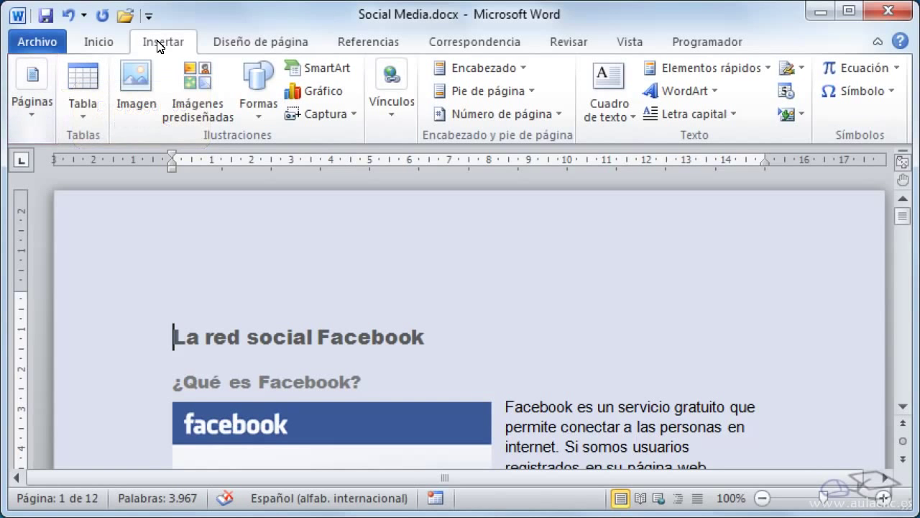
pyautogui.click(27, 108)
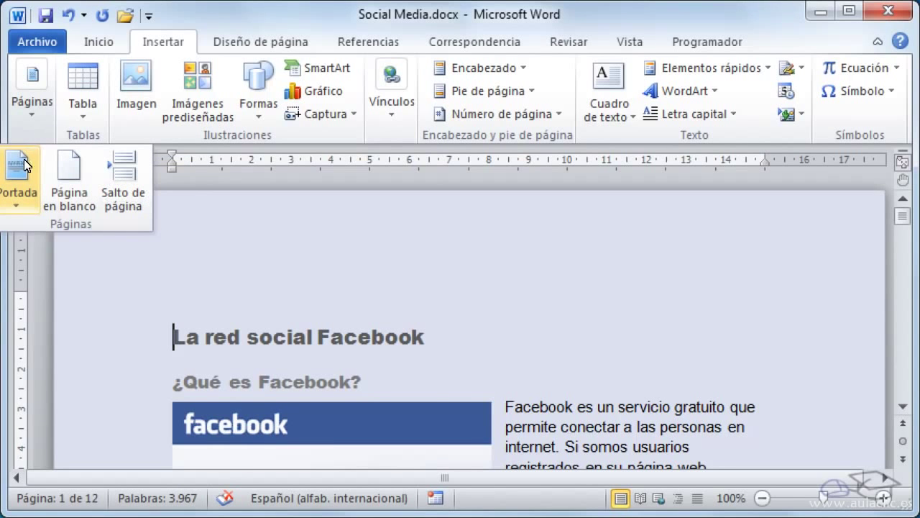
pyautogui.click(24, 190)
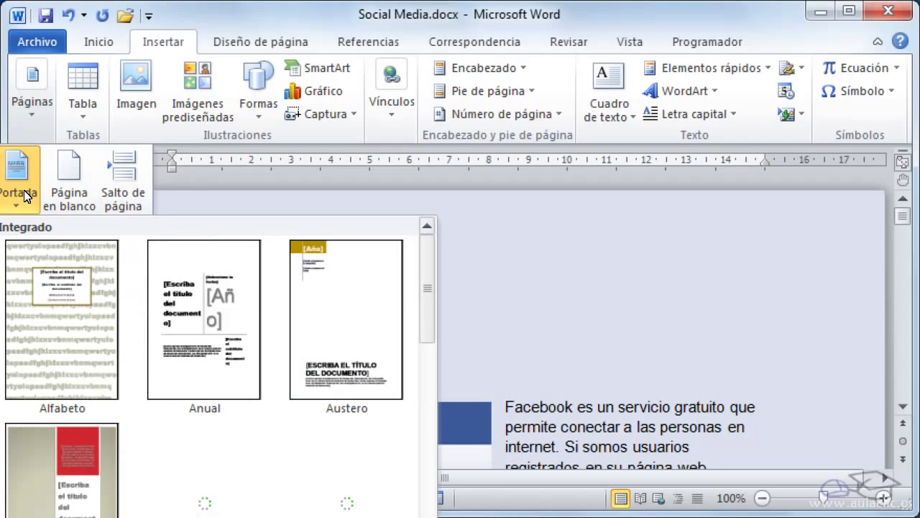
pyautogui.click(428, 374)
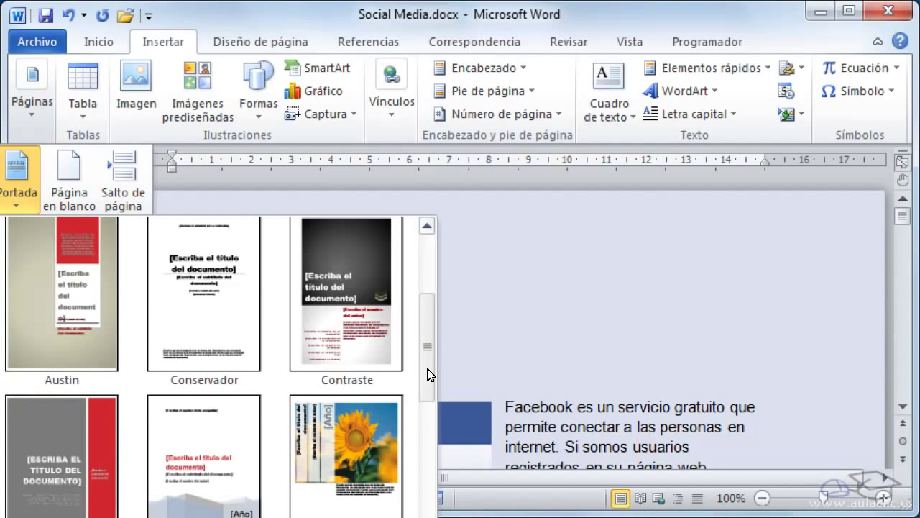
pyautogui.click(429, 425)
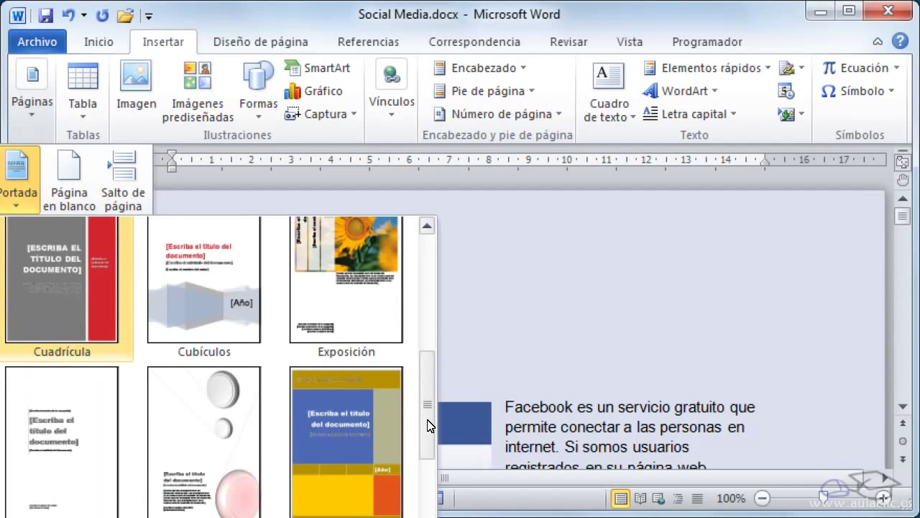
pyautogui.click(74, 291)
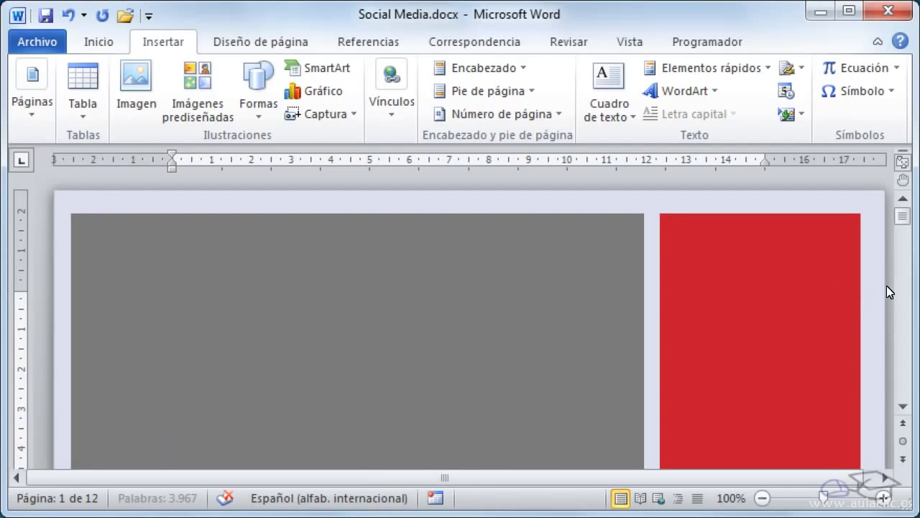
pyautogui.scroll(-5, 905, 285)
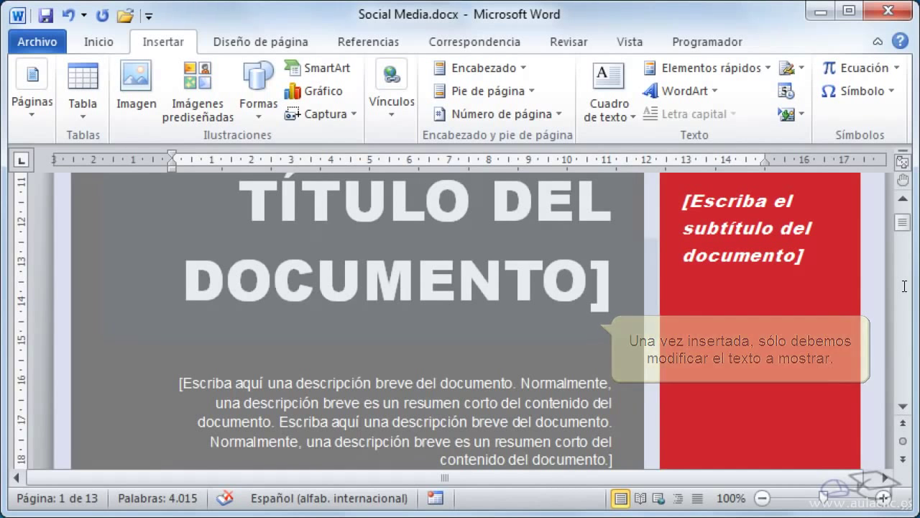
# - Fill the cover with title 'SOCIAL MEDIA', the aulaClic description and subtitle 'No te quedes atrás', then zoom to 14%
pyautogui.click(390, 204)
pyautogui.write('SOCIAL M')
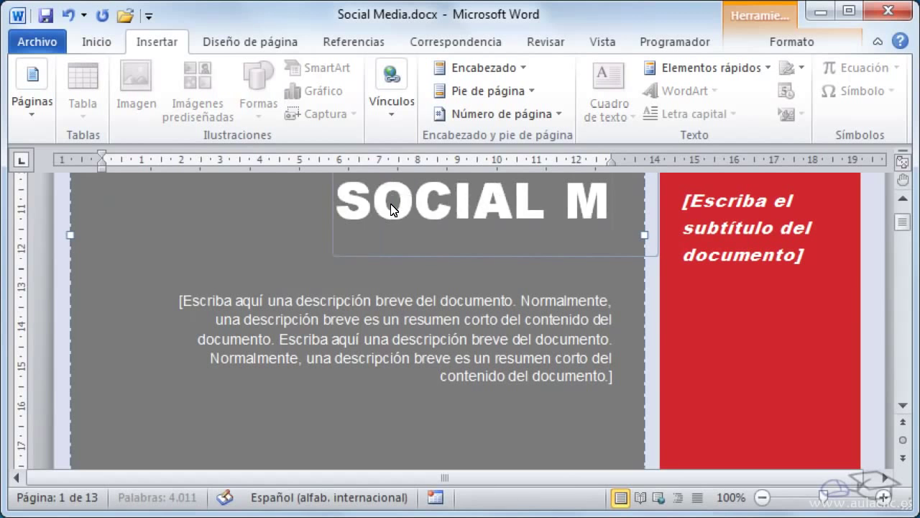
pyautogui.write('EDIA')
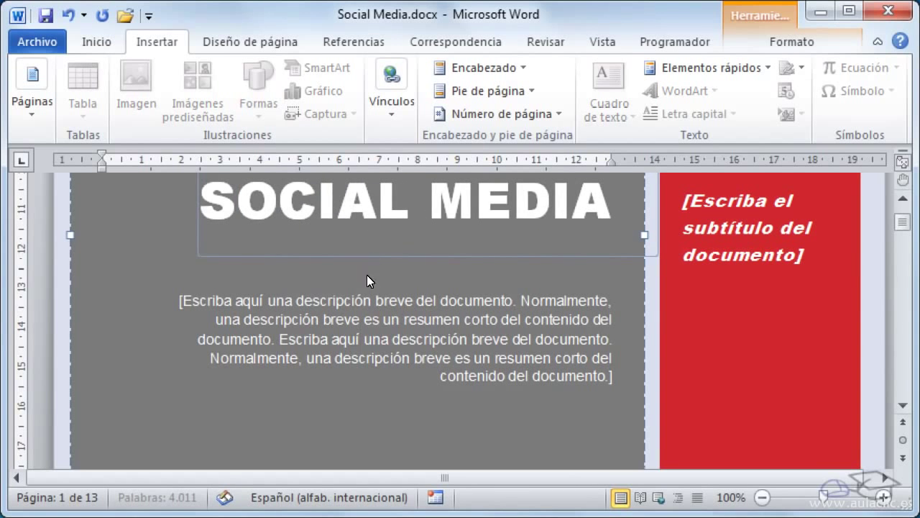
pyautogui.click(366, 311)
pyautogui.write('Aprende a utilizar las redes sociales con aul')
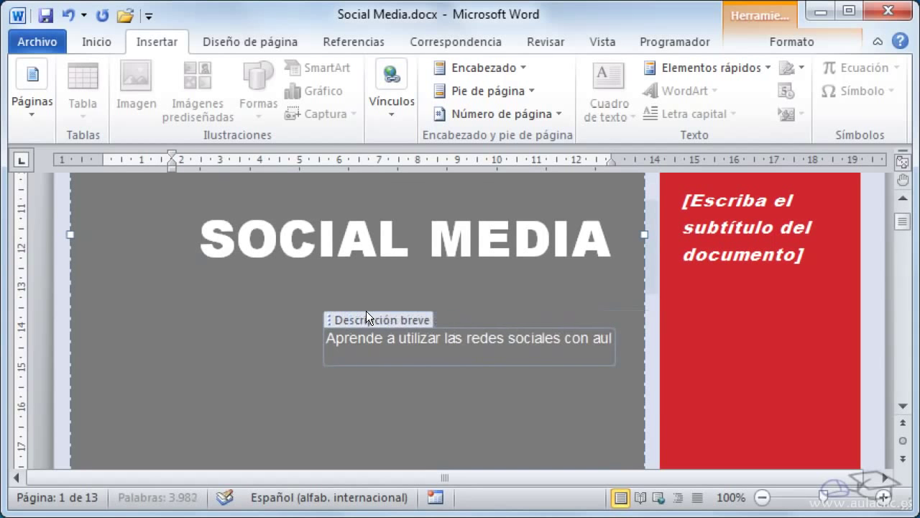
pyautogui.write('aCli')
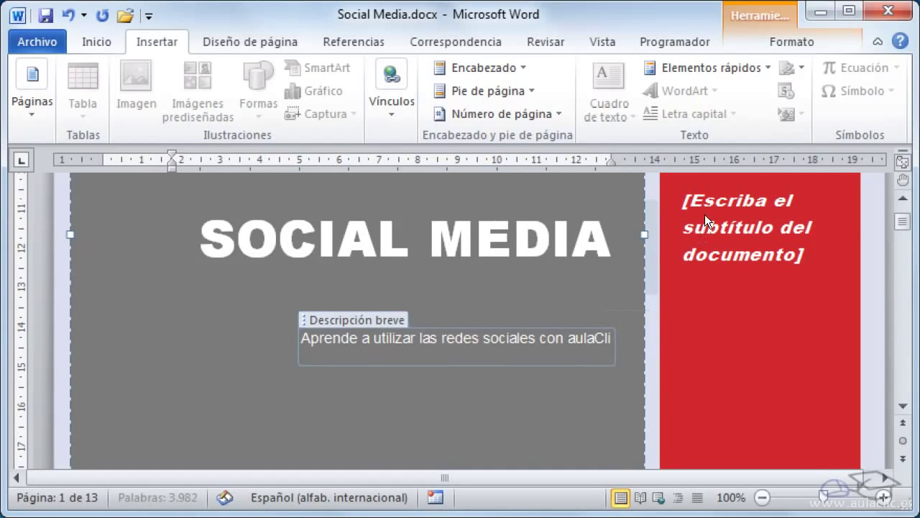
pyautogui.write('c')
pyautogui.click(706, 201)
pyautogui.write('No te que')
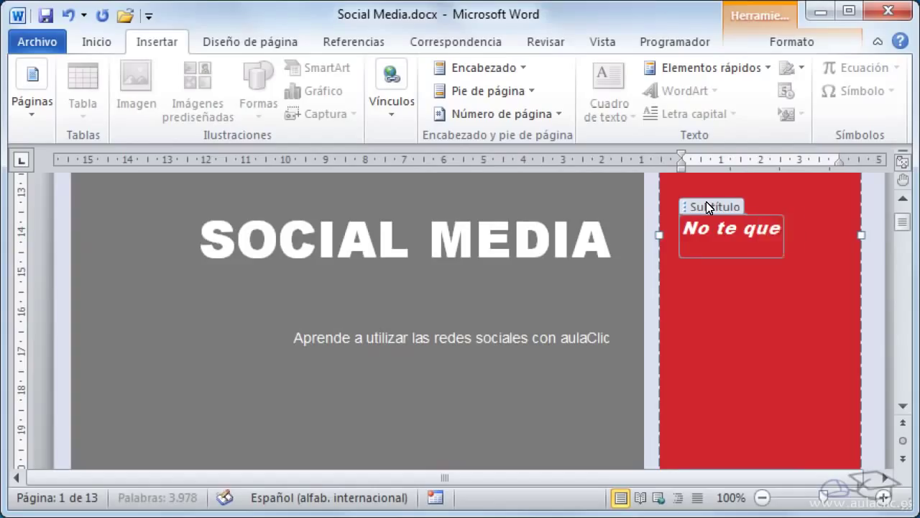
pyautogui.write('des atrás')
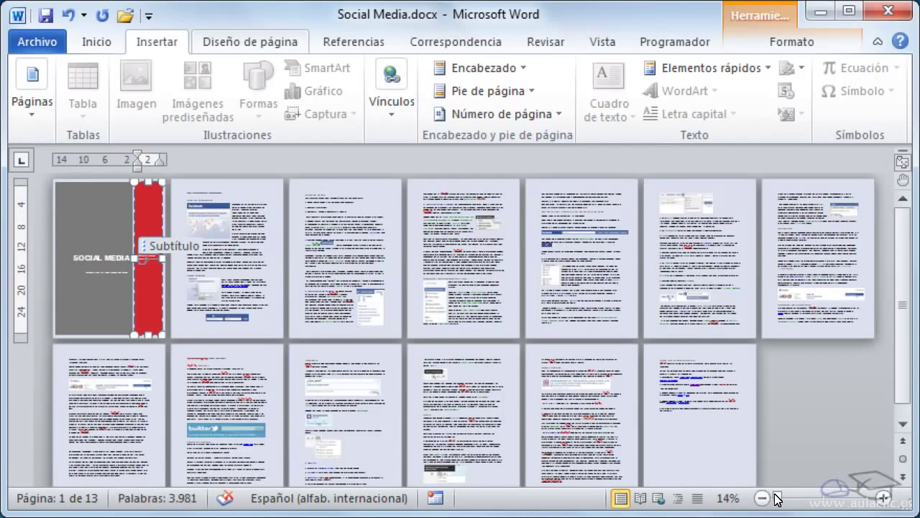
pyautogui.click(777, 496)
# - Try the Austin theme, then replace it with the Etiqueta theme
pyautogui.click(254, 41)
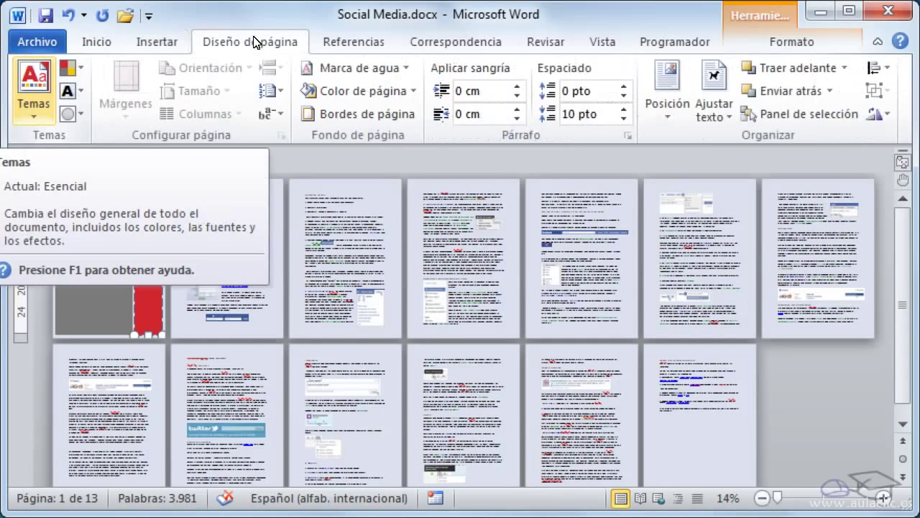
pyautogui.click(40, 117)
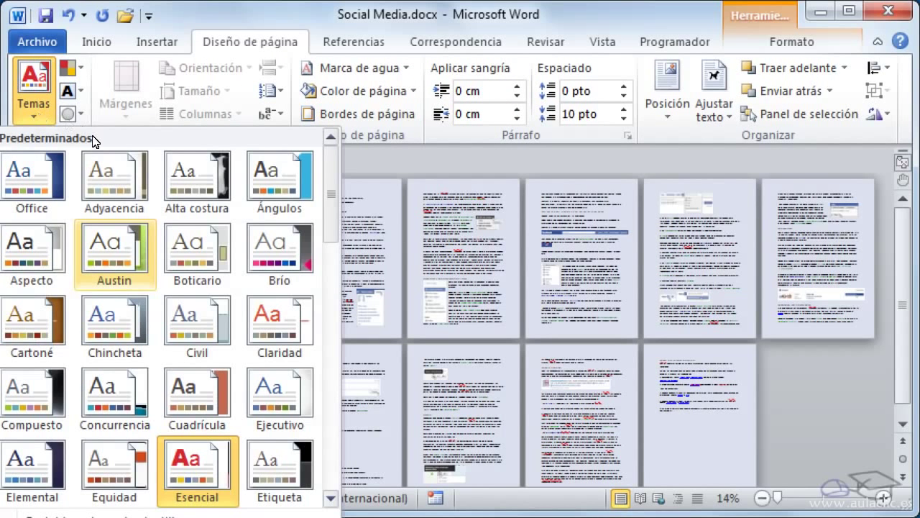
pyautogui.click(125, 266)
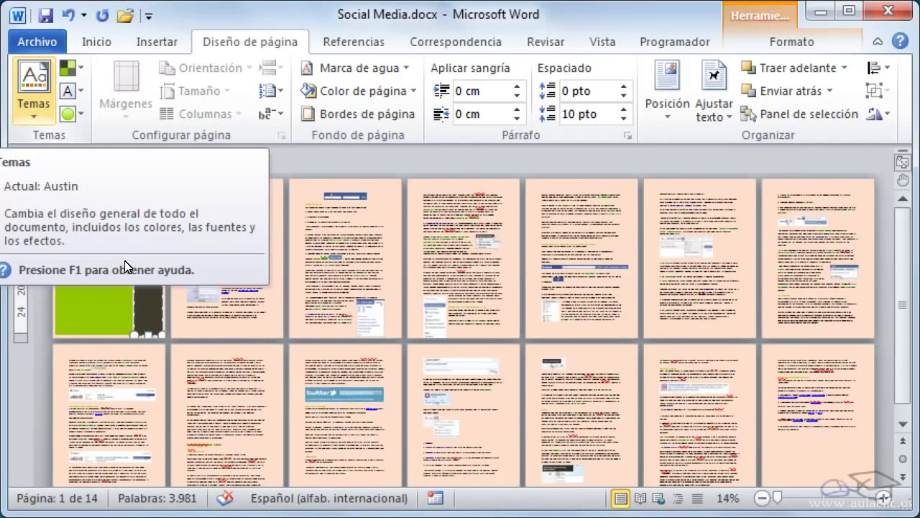
pyautogui.click(34, 101)
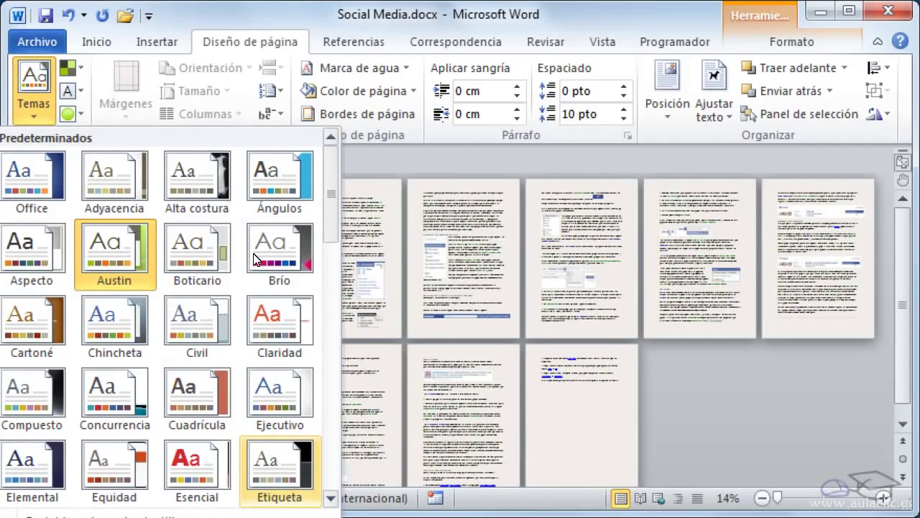
pyautogui.click(286, 473)
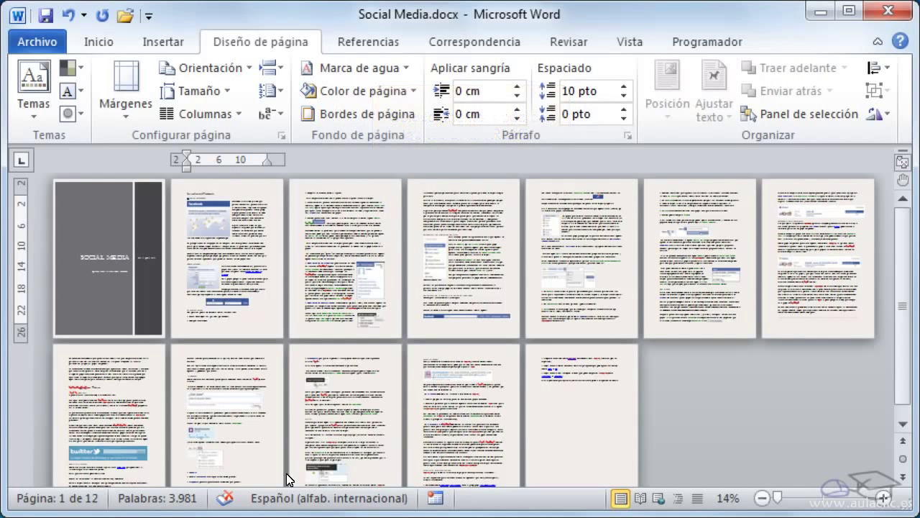
# - Select all the text, apply Justificar alignment, then deselect and zoom back to 100%
pyautogui.hotkey('ctrl', 'e')
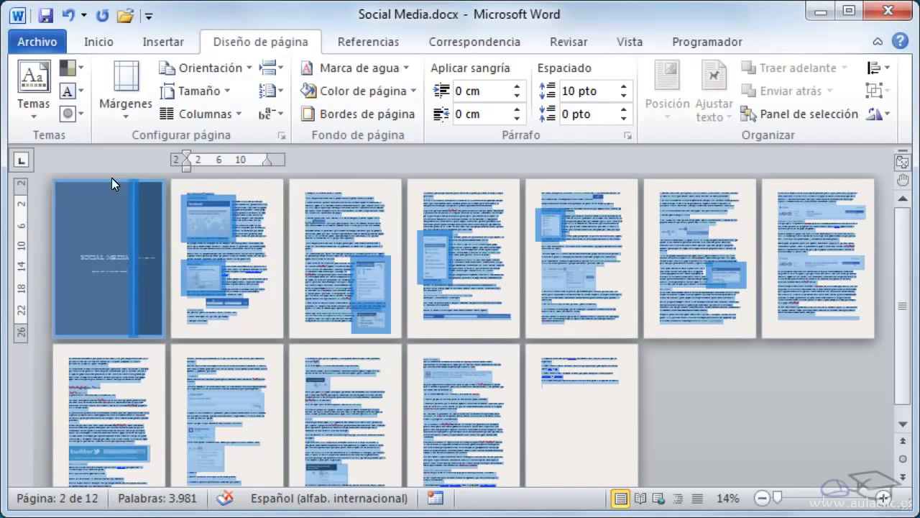
pyautogui.click(108, 45)
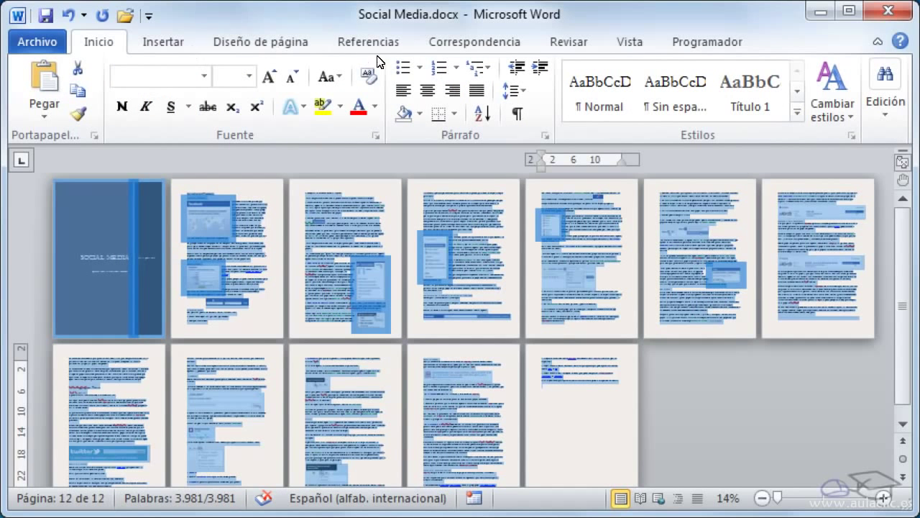
pyautogui.click(478, 94)
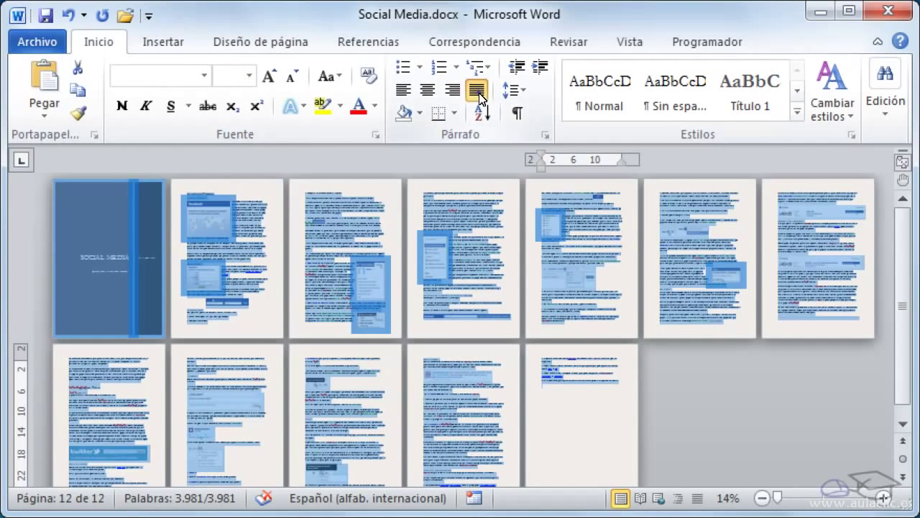
pyautogui.click(260, 319)
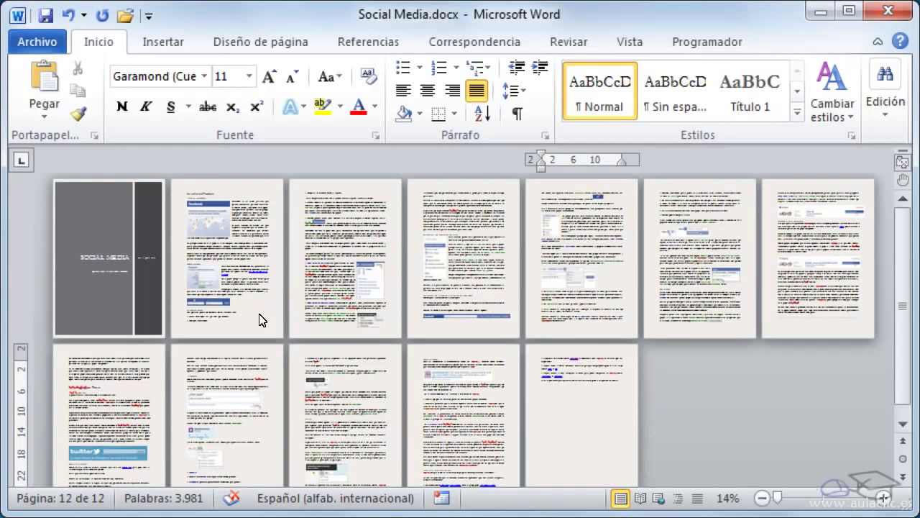
pyautogui.click(825, 501)
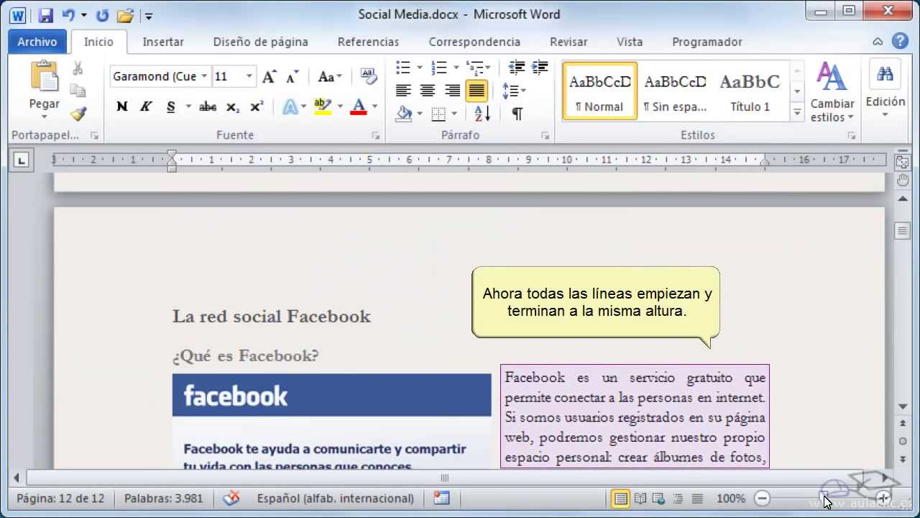